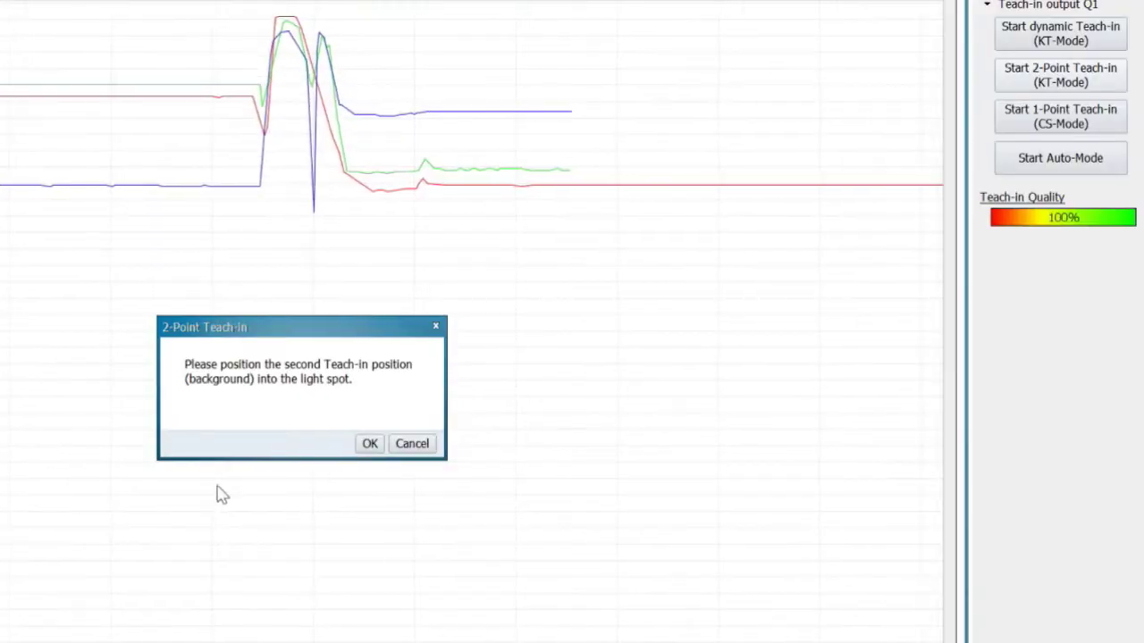
Confirm the background is under the light spot, completing the Q1 contrast teach-in at 51% quality
click(372, 448)
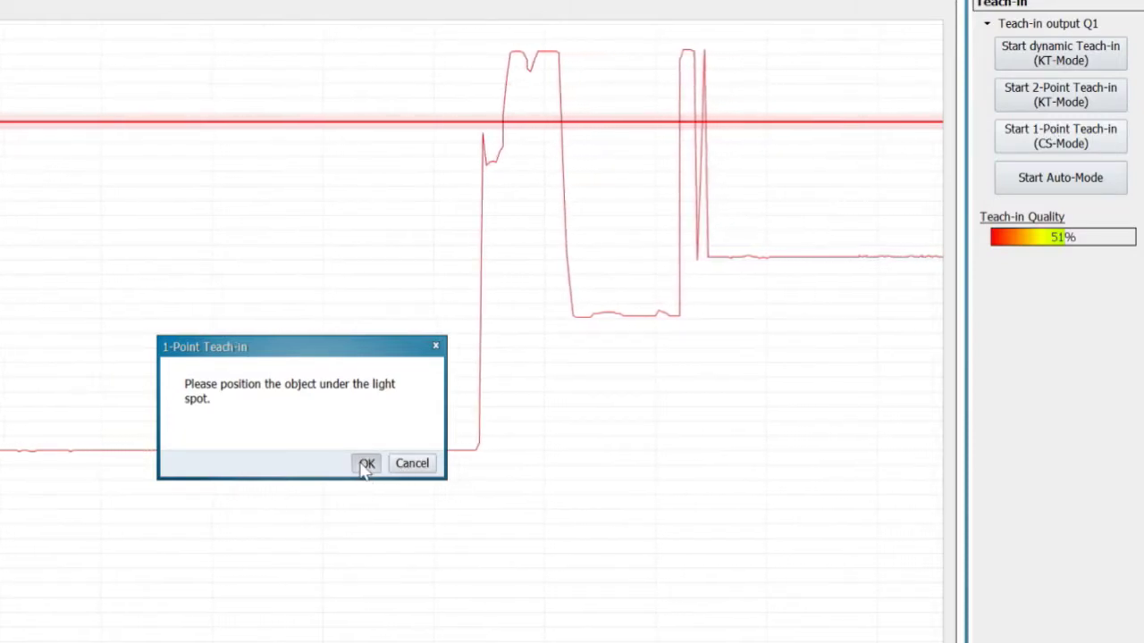
Confirm the object is under the light spot so Q1 learns its colour at 100% quality
click(366, 464)
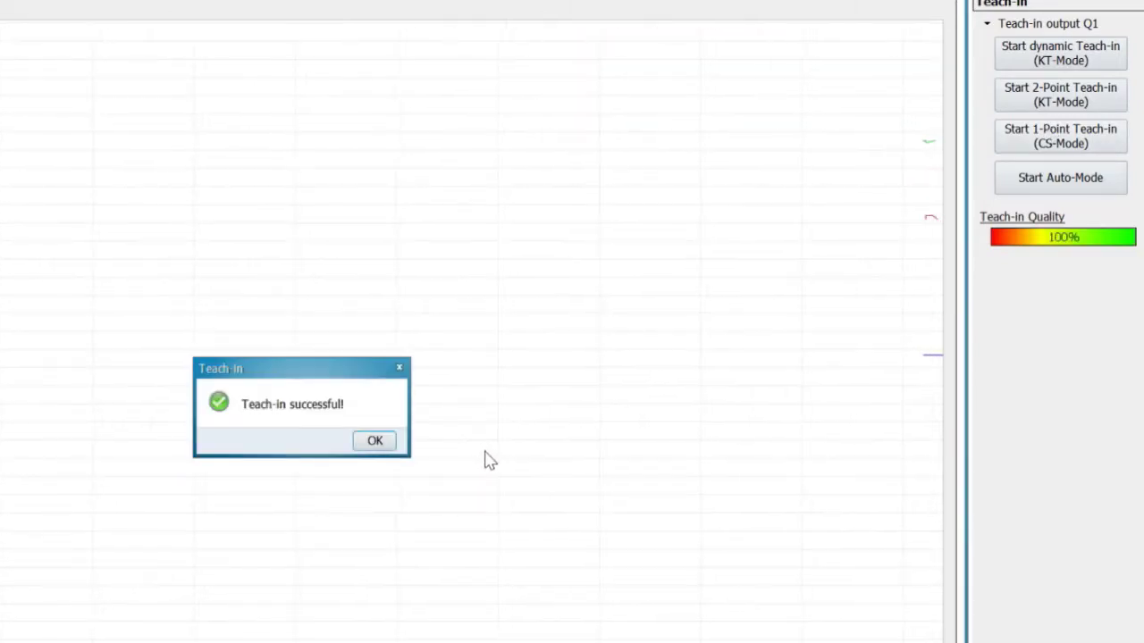